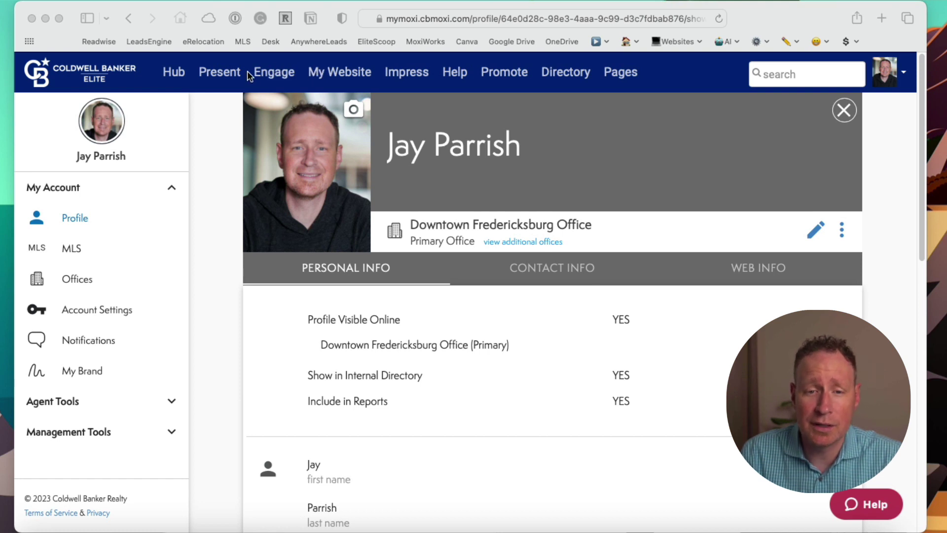
# - From the Engage dashboard, find the client's contact by name in the people search
pyautogui.click(275, 72)
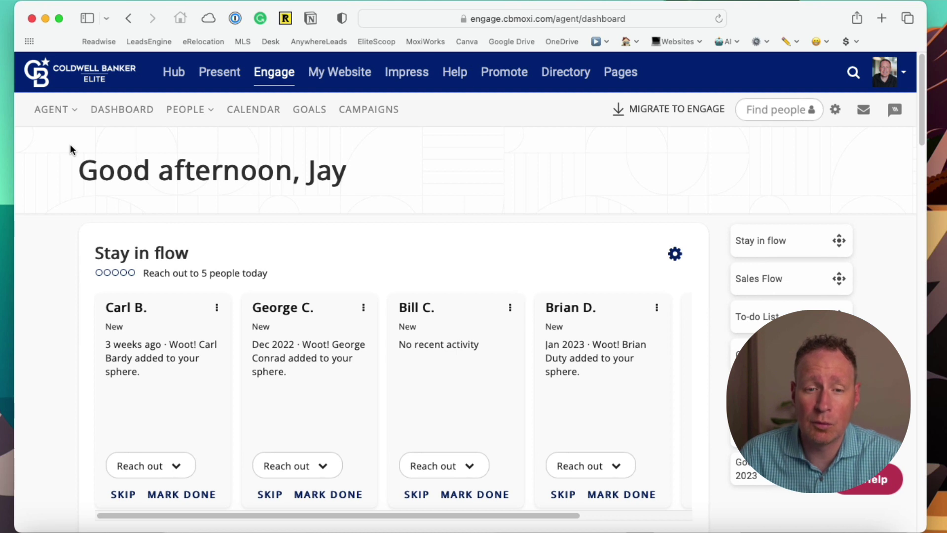
pyautogui.click(196, 109)
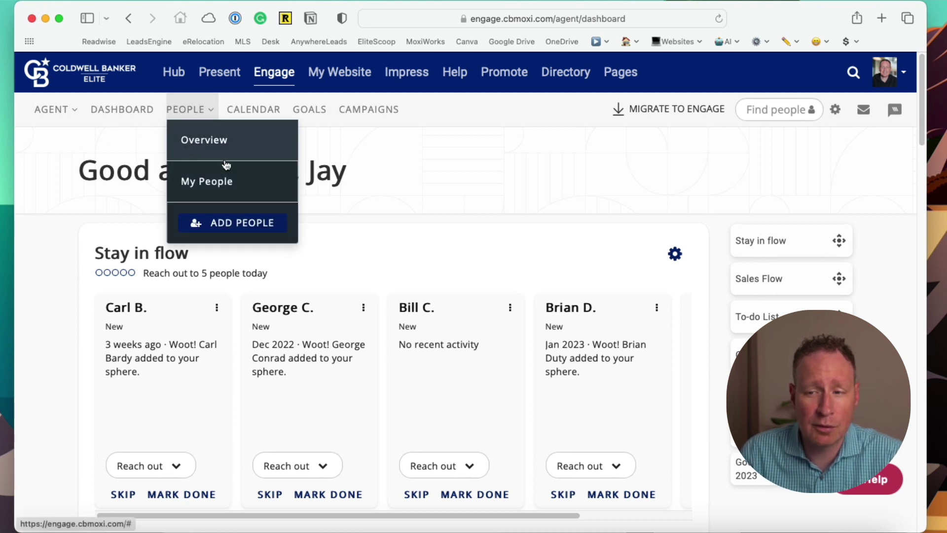
pyautogui.click(772, 112)
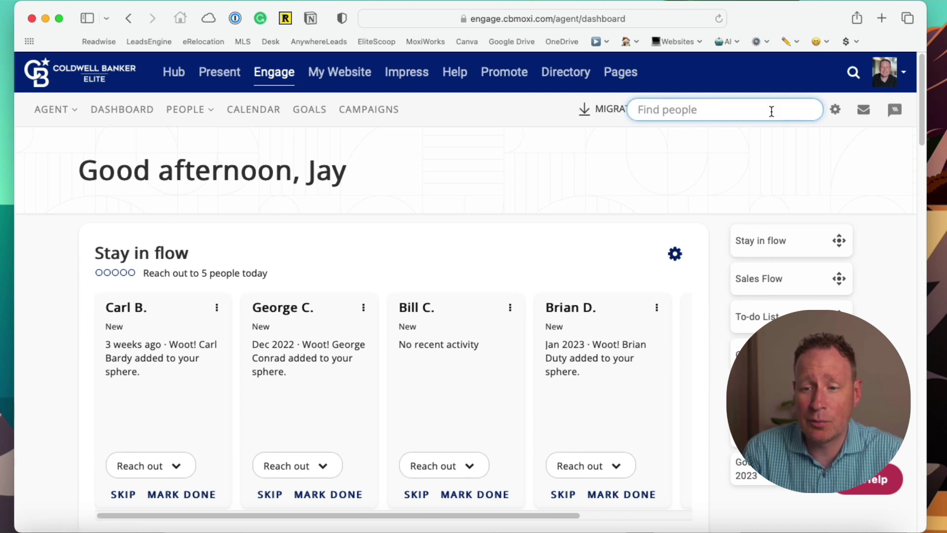
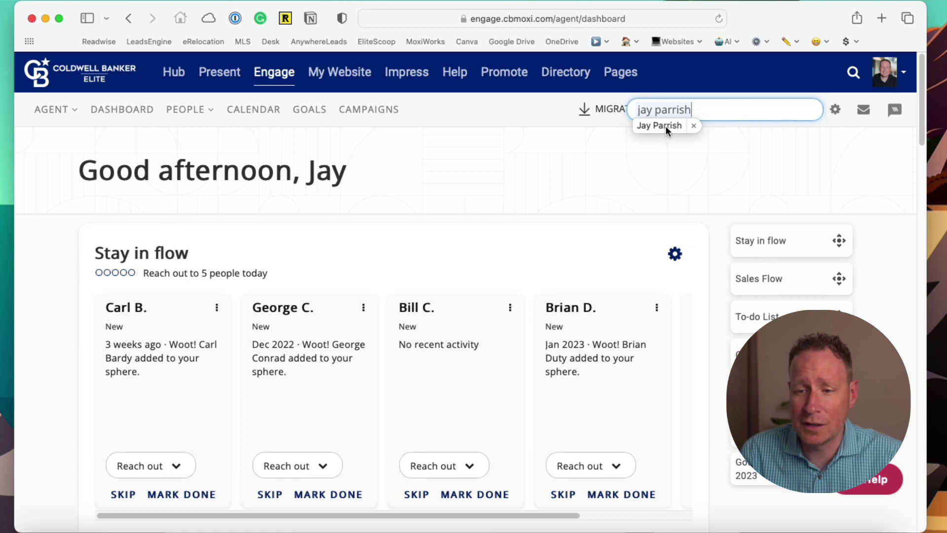
pyautogui.click(664, 126)
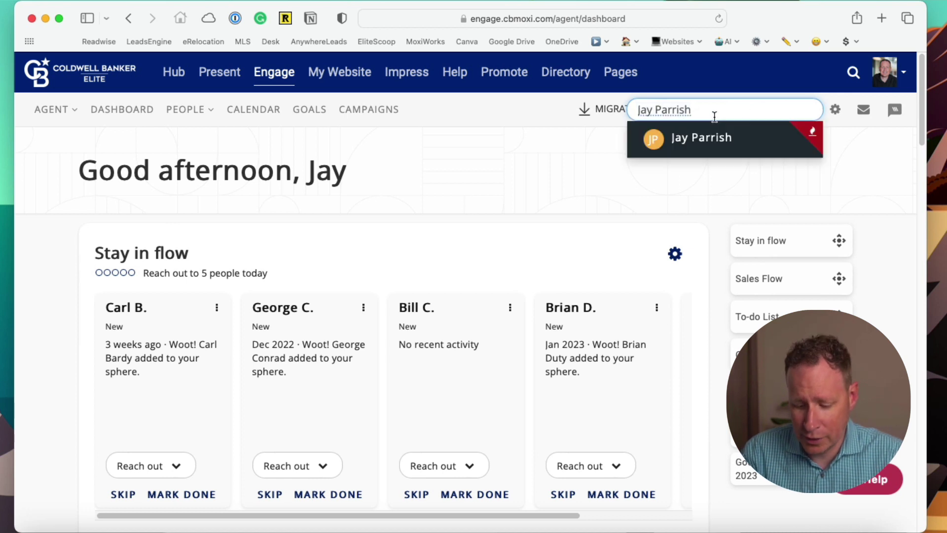
# - Open the client's contact record and start a new saved search from their Saves
pyautogui.click(701, 134)
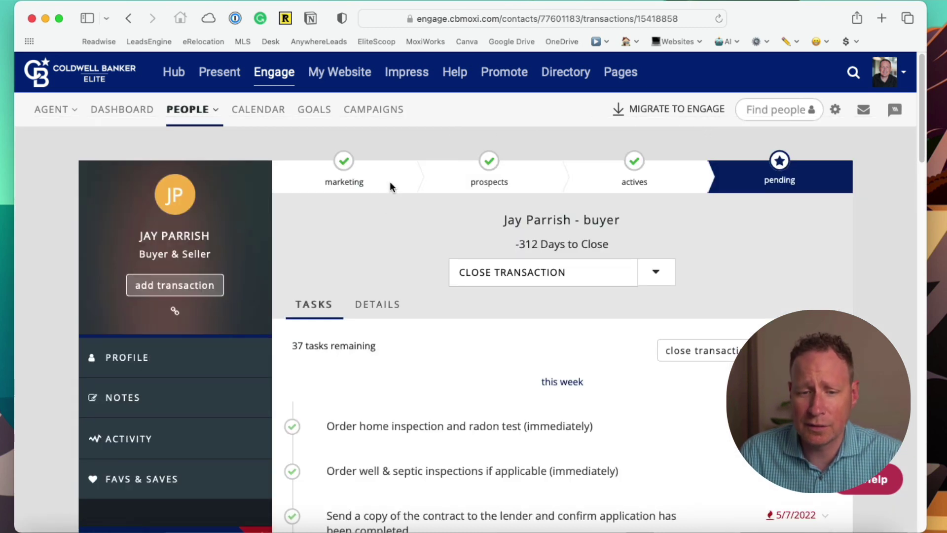
pyautogui.scroll(-1, 380, 237)
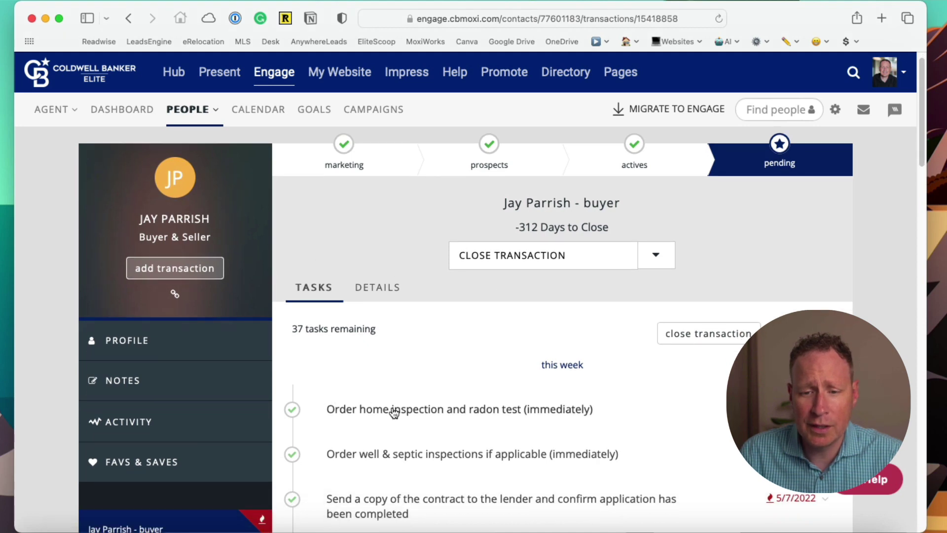
pyautogui.scroll(-5, 462, 314)
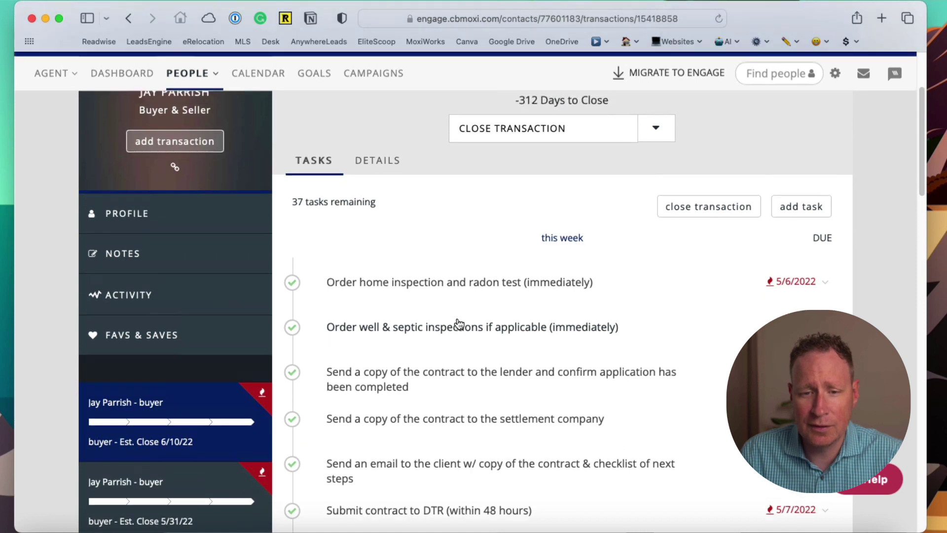
pyautogui.scroll(1, 455, 322)
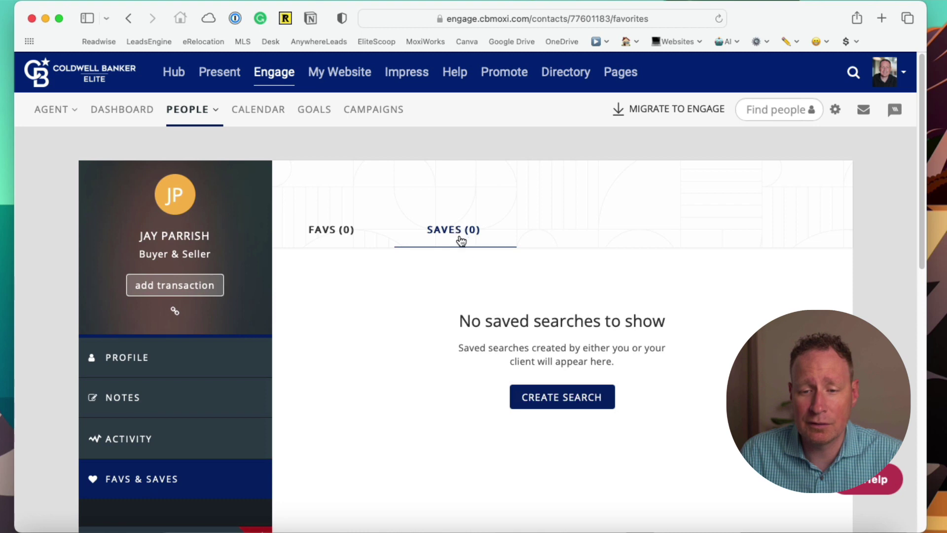
pyautogui.click(565, 404)
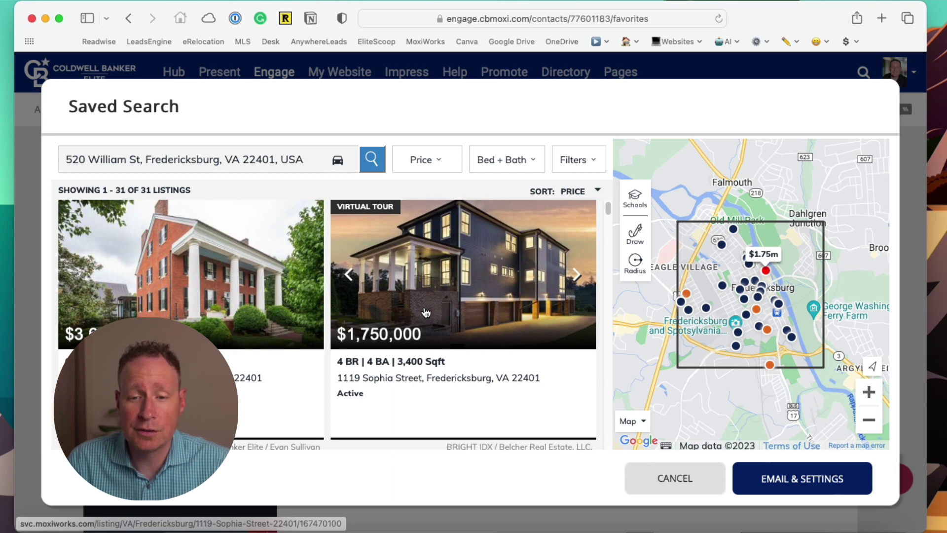
# - Replace the William St address with Fredericksburg, VA 22407 as the search location
pyautogui.click(227, 160)
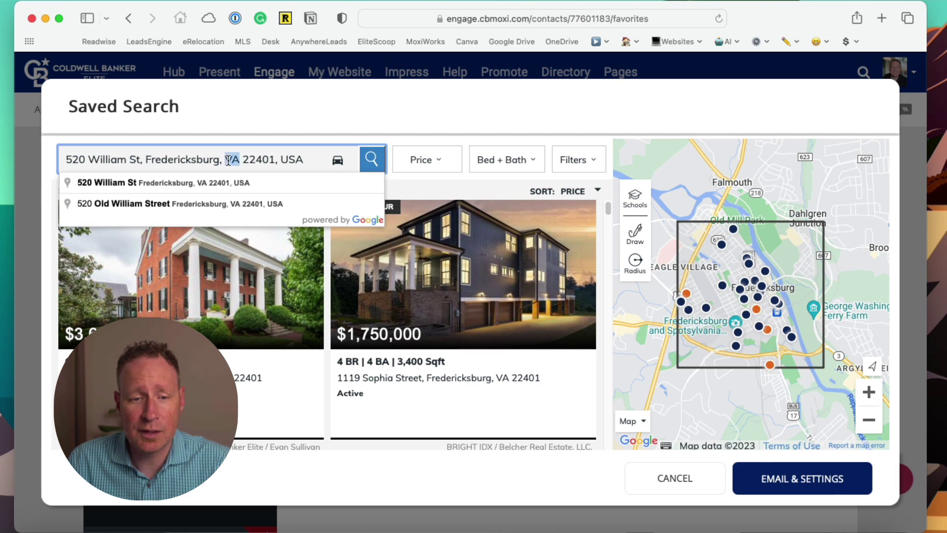
pyautogui.tripleClick(228, 160)
pyautogui.write('2240')
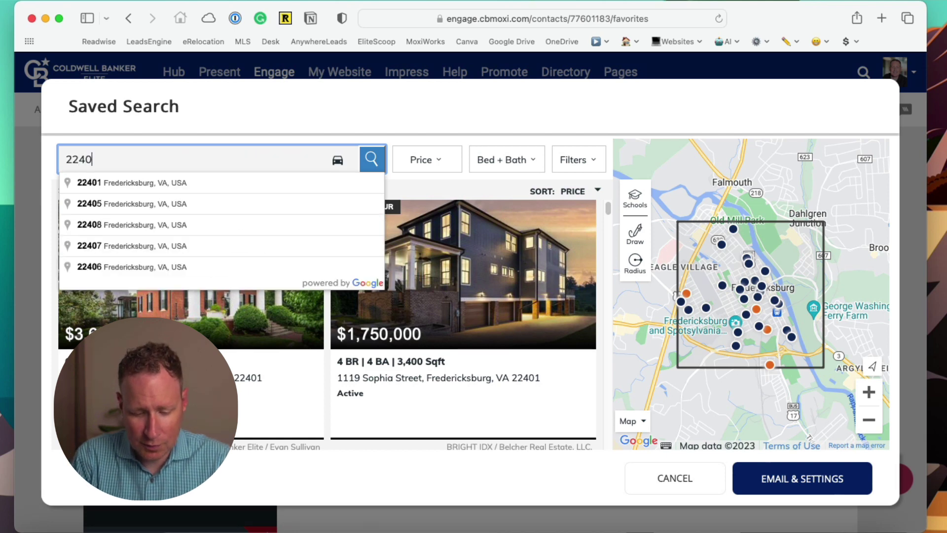
pyautogui.write('7')
pyautogui.click(131, 182)
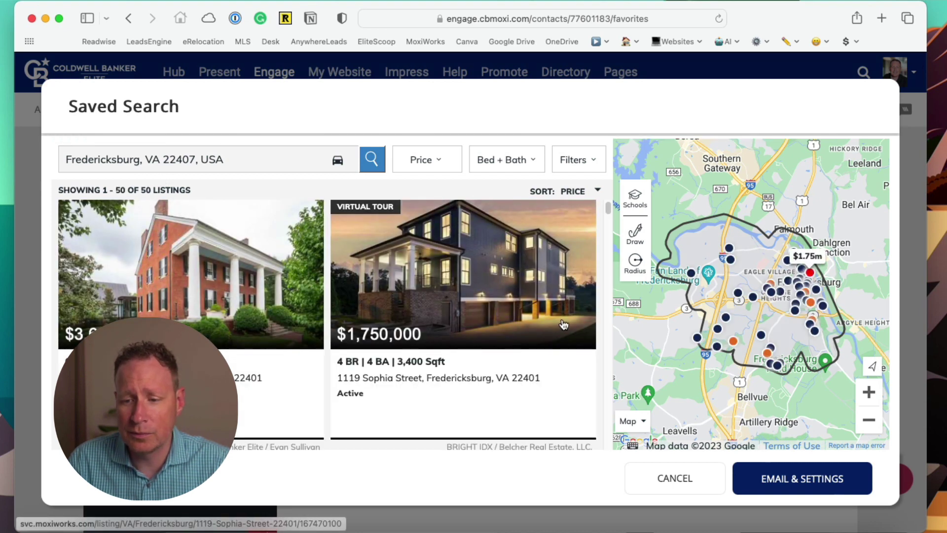
# - Apply a $450,000 minimum and $600,000 maximum price range to the search
pyautogui.click(440, 163)
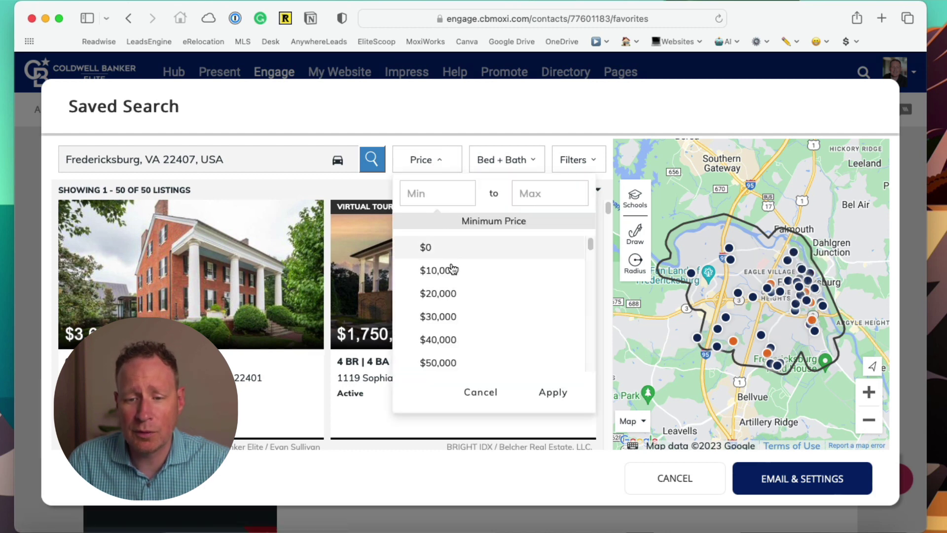
pyautogui.click(443, 199)
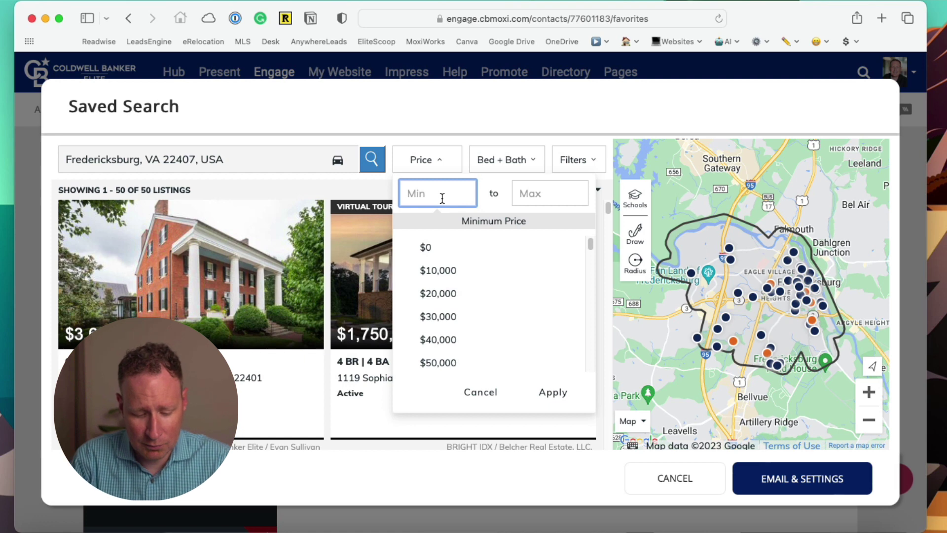
pyautogui.write('450,000')
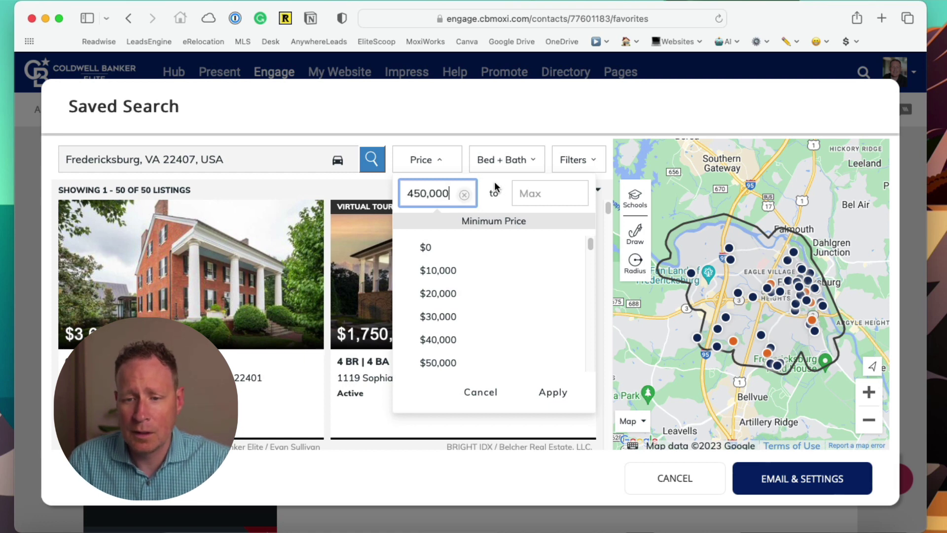
pyautogui.click(539, 192)
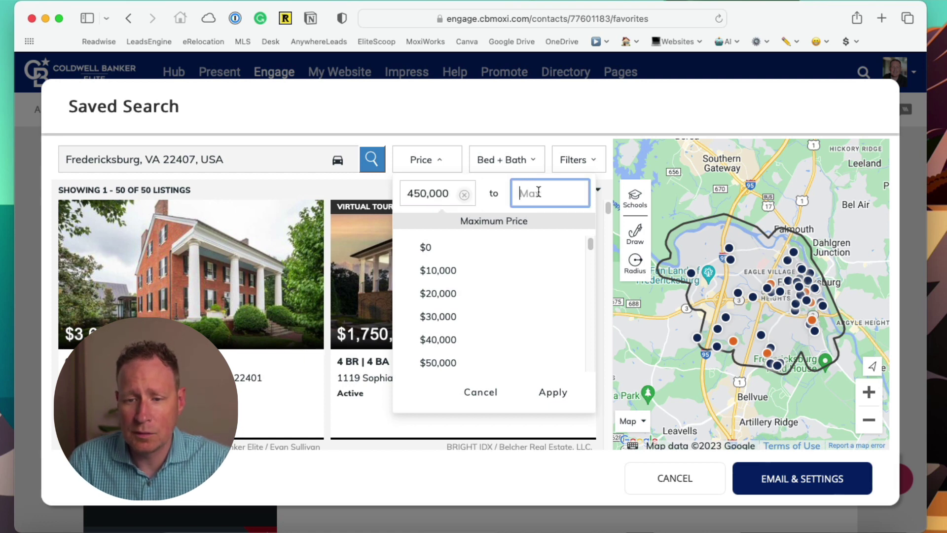
pyautogui.write('600,000')
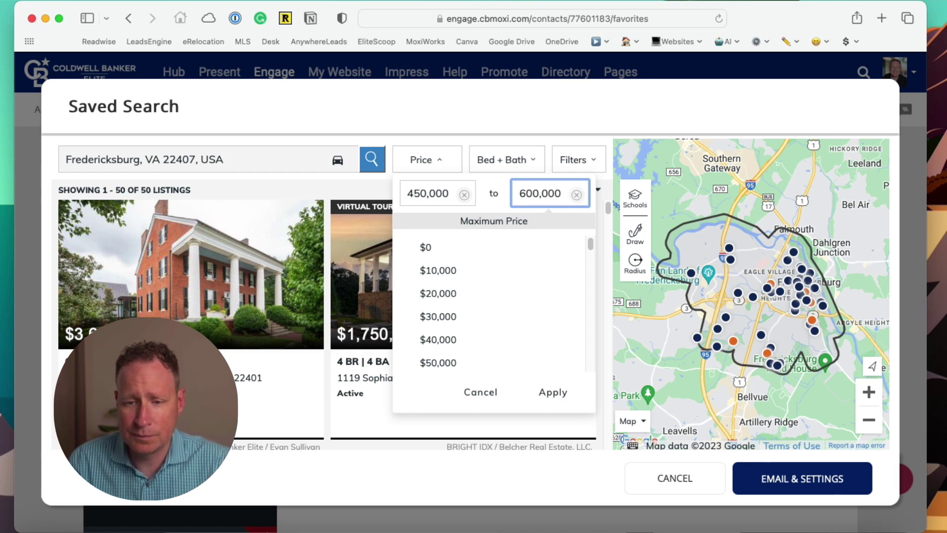
pyautogui.click(553, 394)
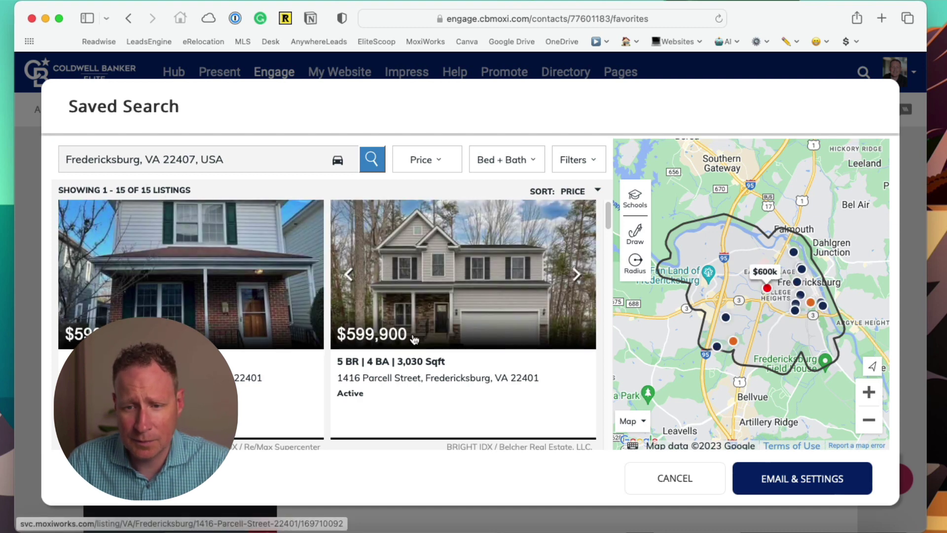
# - Require at least 3 bedrooms and 2 bathrooms in the saved search results
pyautogui.click(531, 162)
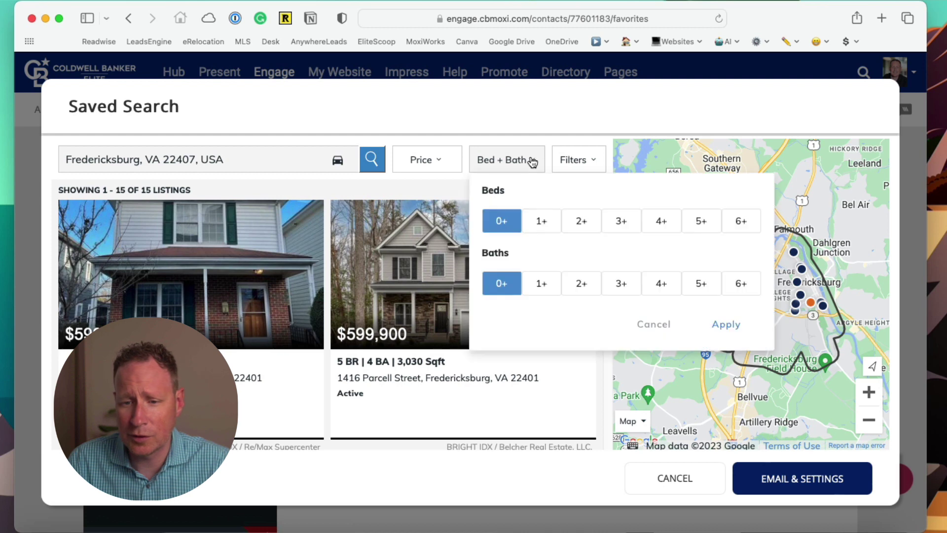
pyautogui.click(623, 223)
pyautogui.click(582, 291)
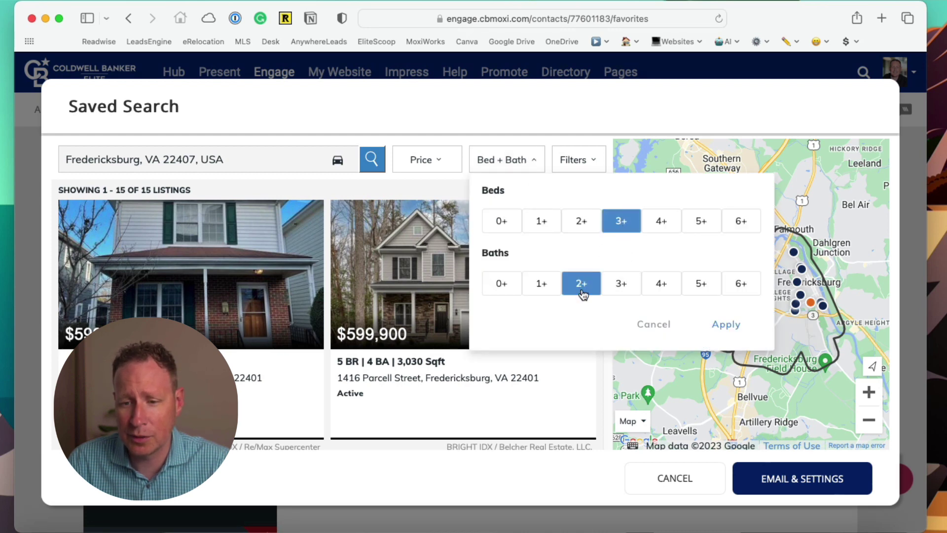
pyautogui.click(732, 331)
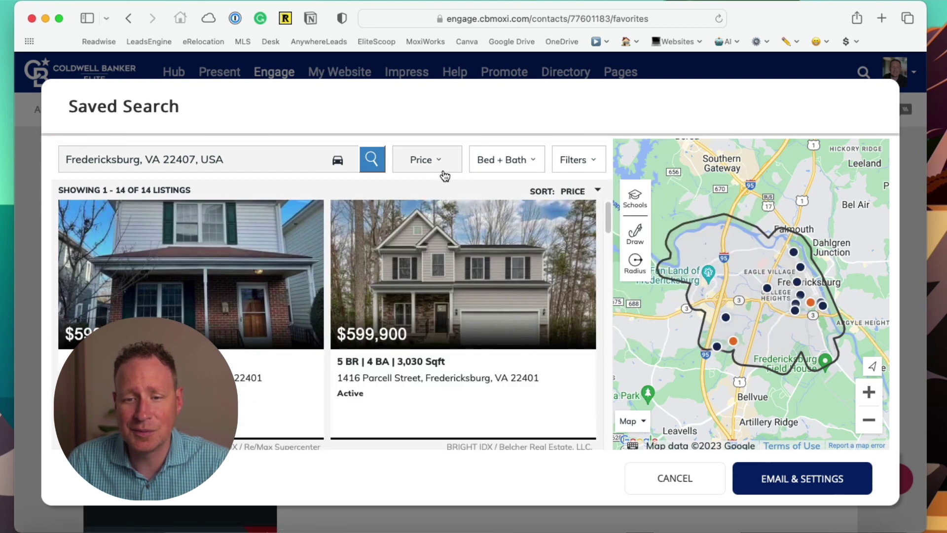
pyautogui.click(597, 162)
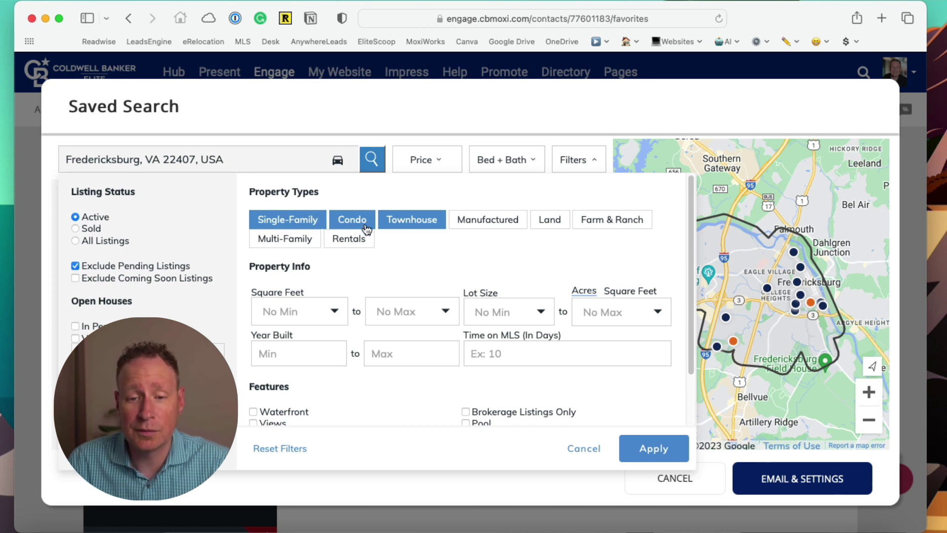
# - Deselect Townhouse and Condo property types so only single-family homes remain
pyautogui.click(420, 224)
pyautogui.click(355, 225)
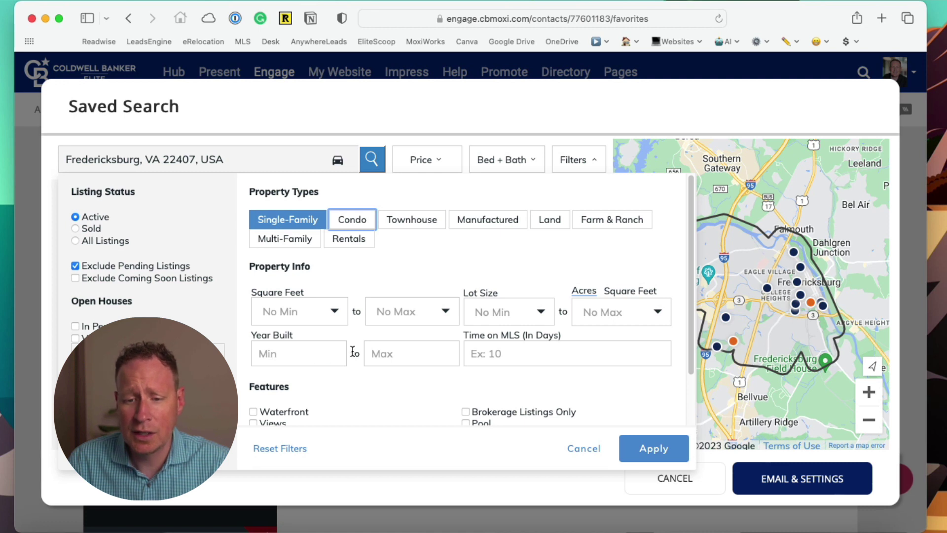
pyautogui.scroll(-3, 416, 356)
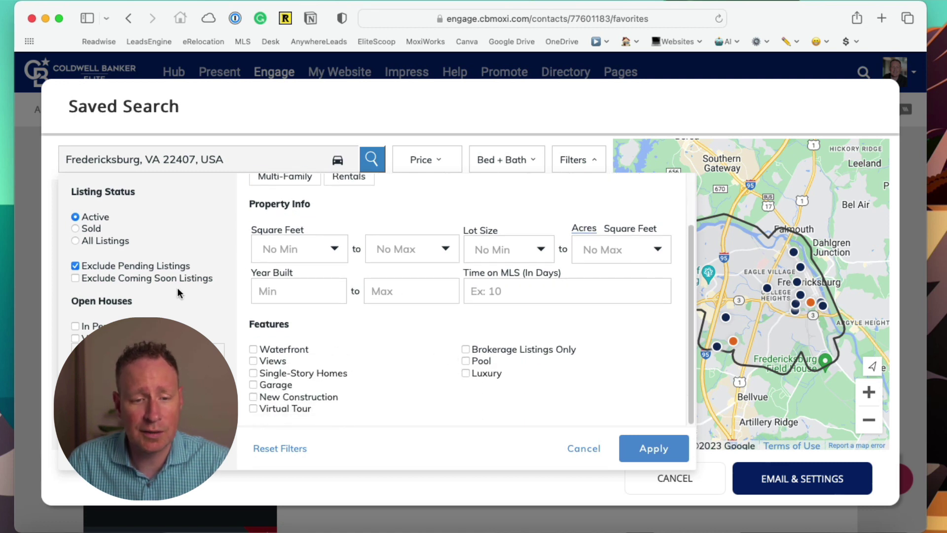
pyautogui.scroll(1, 357, 296)
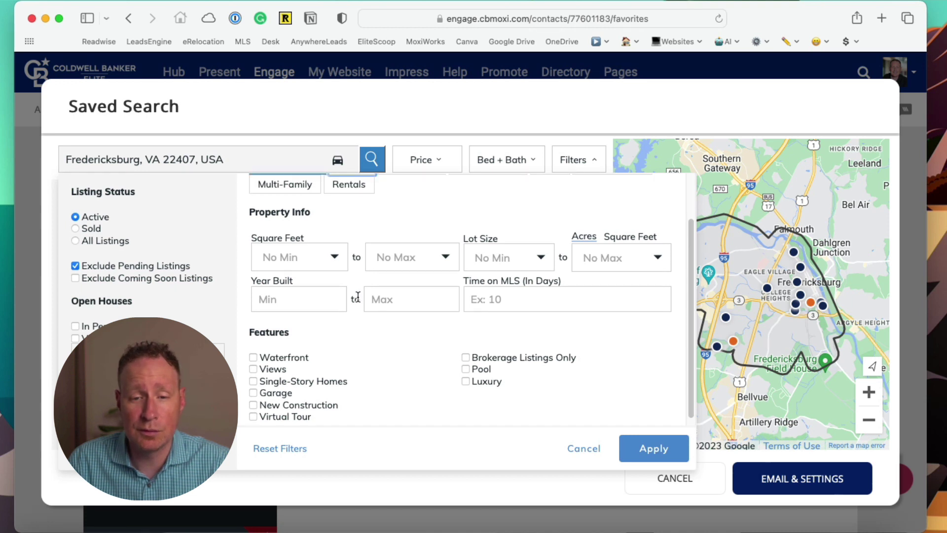
pyautogui.scroll(1, 358, 296)
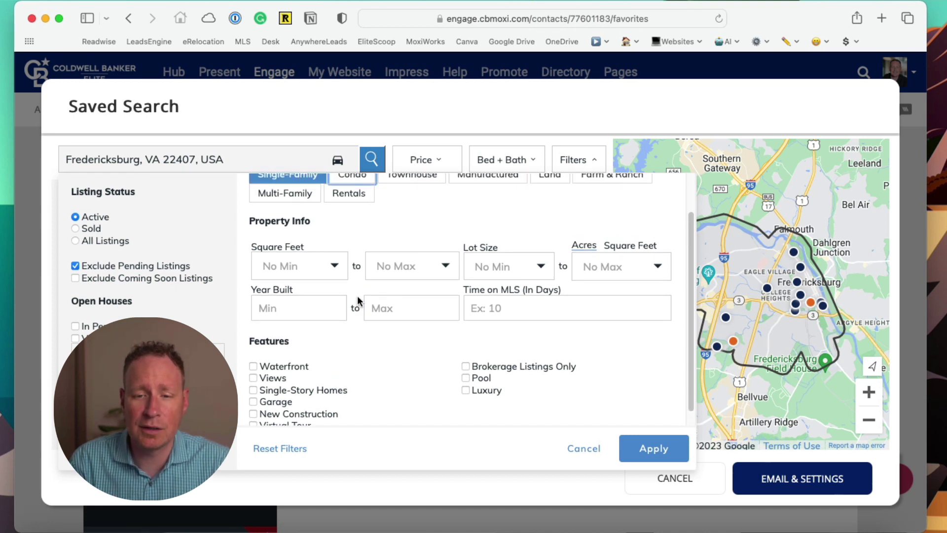
pyautogui.click(635, 447)
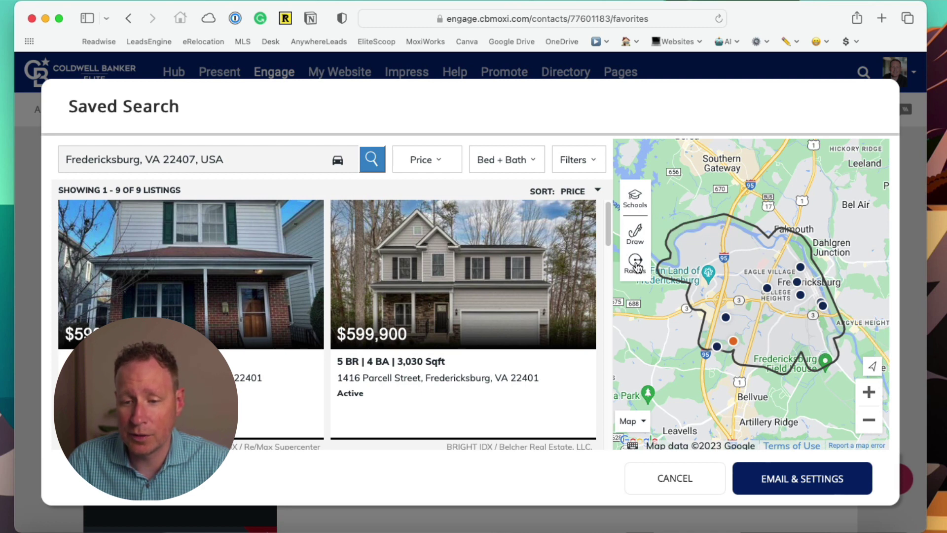
# - Draw a 3.16-mile radius circle around central Fredericksburg and rerun the search
pyautogui.click(636, 263)
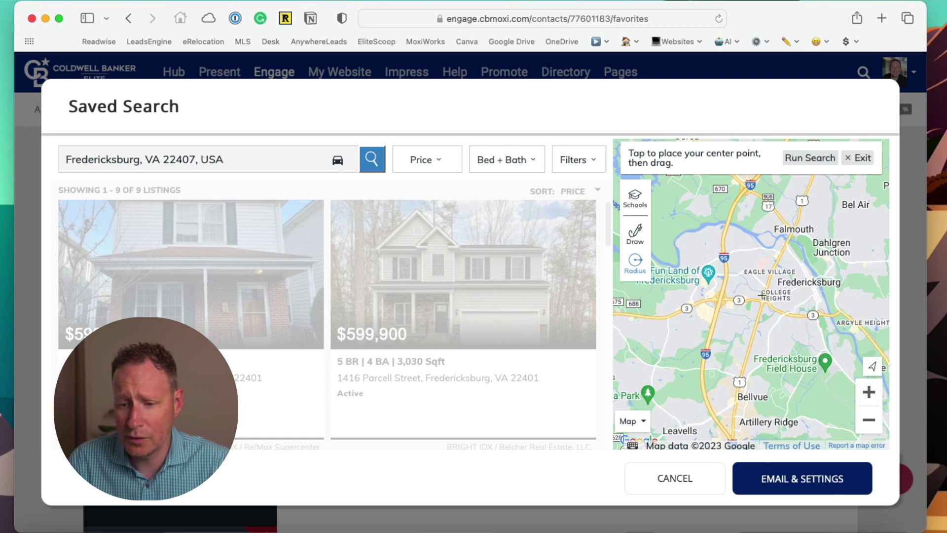
pyautogui.moveTo(766, 295); pyautogui.dragTo(691, 383)
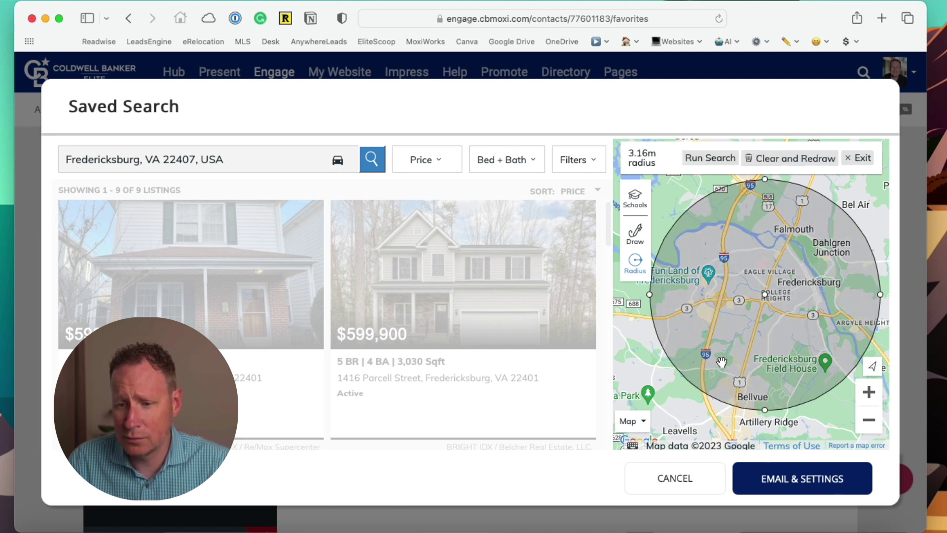
pyautogui.click(703, 160)
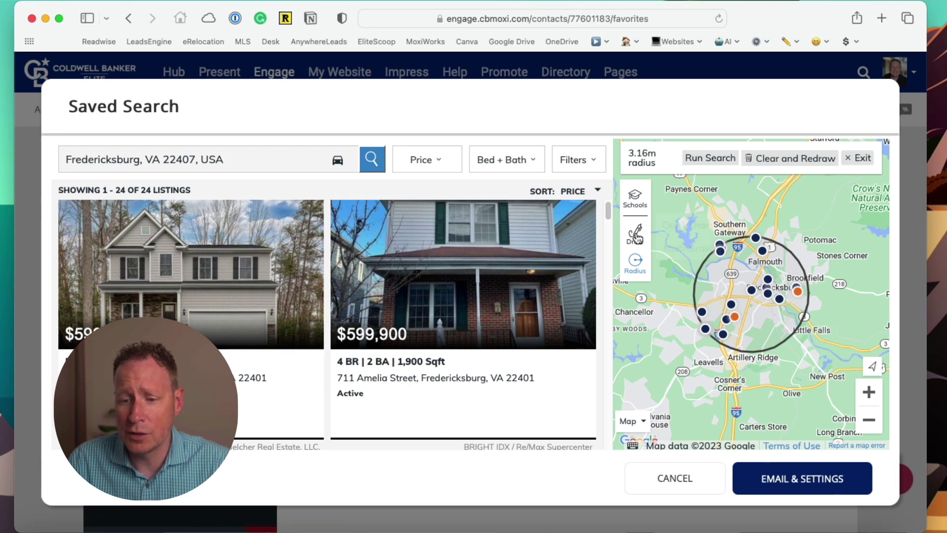
# - Draw a seven-corner Multi-Draw polygon around Fredericksburg, closing it on the starting corner
pyautogui.moveTo(636, 238)
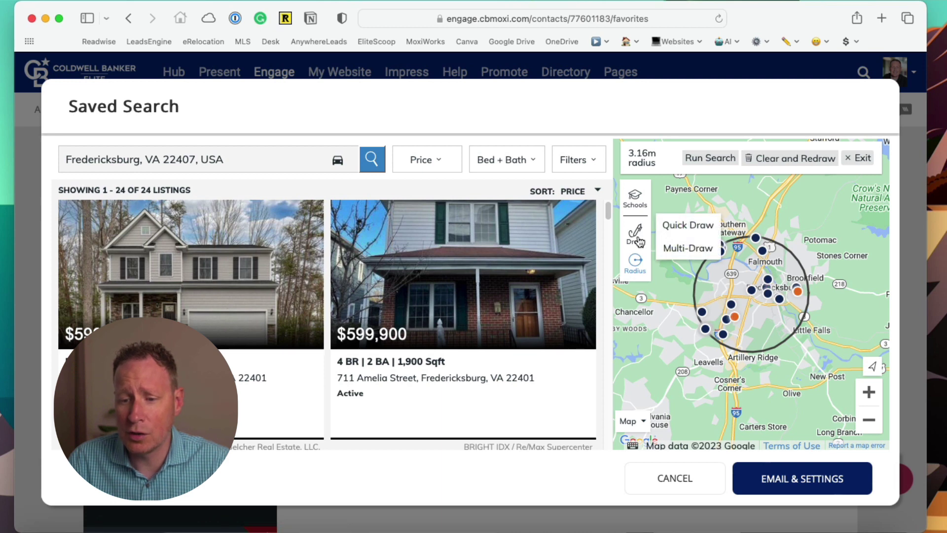
pyautogui.click(682, 249)
pyautogui.click(695, 270)
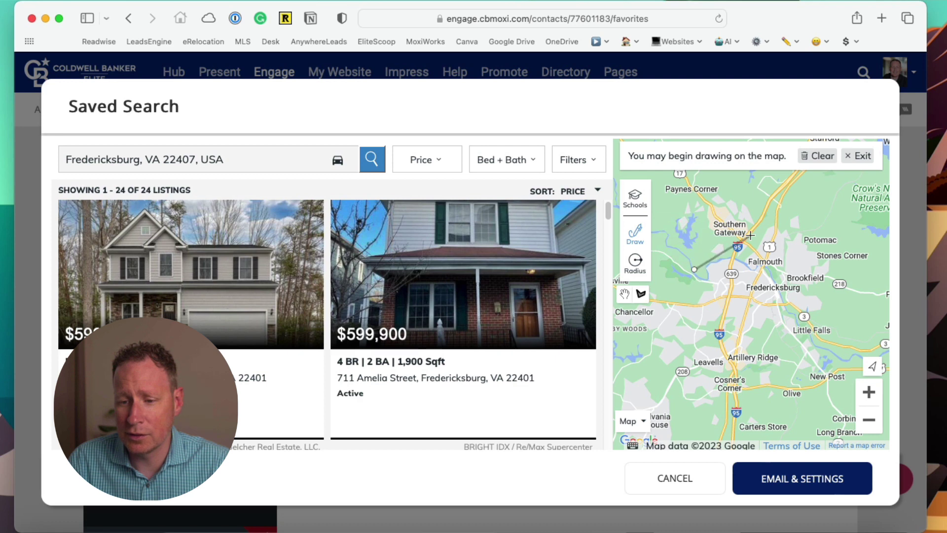
pyautogui.click(750, 232)
pyautogui.click(813, 261)
pyautogui.click(835, 306)
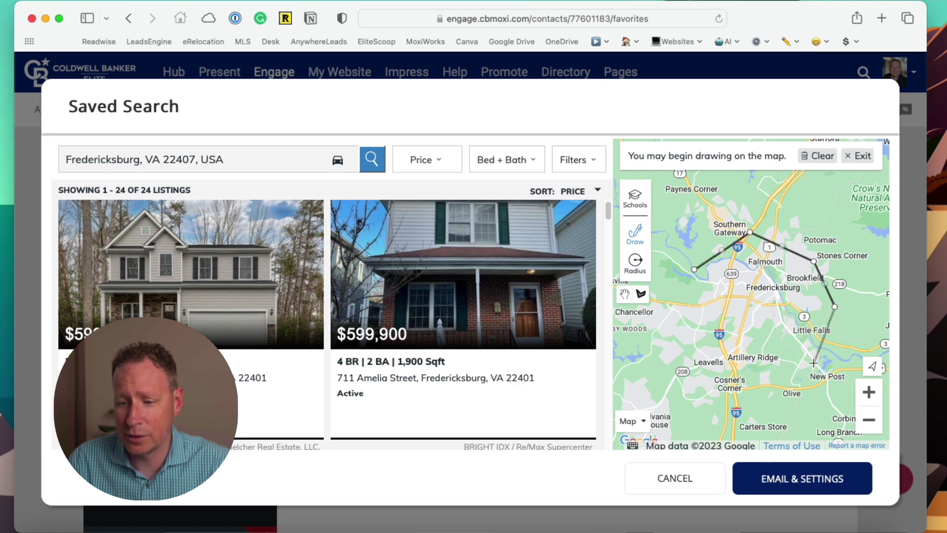
pyautogui.click(804, 370)
pyautogui.click(715, 378)
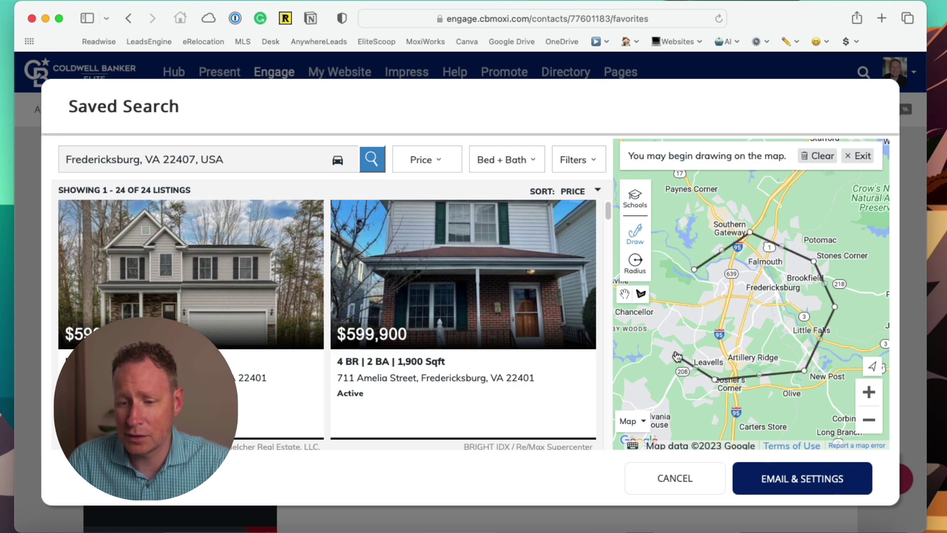
pyautogui.click(676, 355)
pyautogui.click(694, 269)
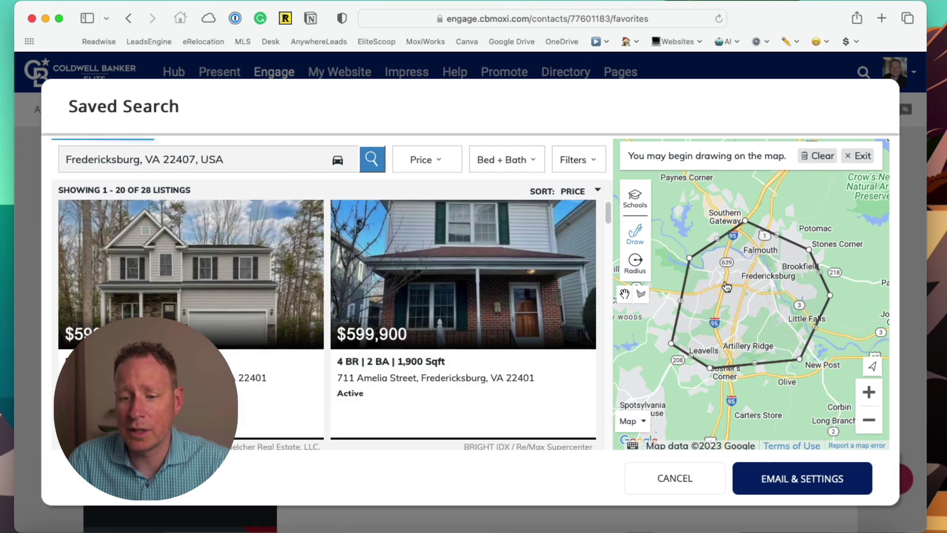
pyautogui.click(638, 238)
# - Sketch a Quick Draw freehand loop around Fredericksburg as the search area
pyautogui.click(666, 228)
pyautogui.moveTo(689, 252)
pyautogui.mouseDown()
pyautogui.moveTo(761, 230)
pyautogui.moveTo(839, 308)
pyautogui.moveTo(725, 379)
pyautogui.moveTo(671, 298)
pyautogui.mouseUp()
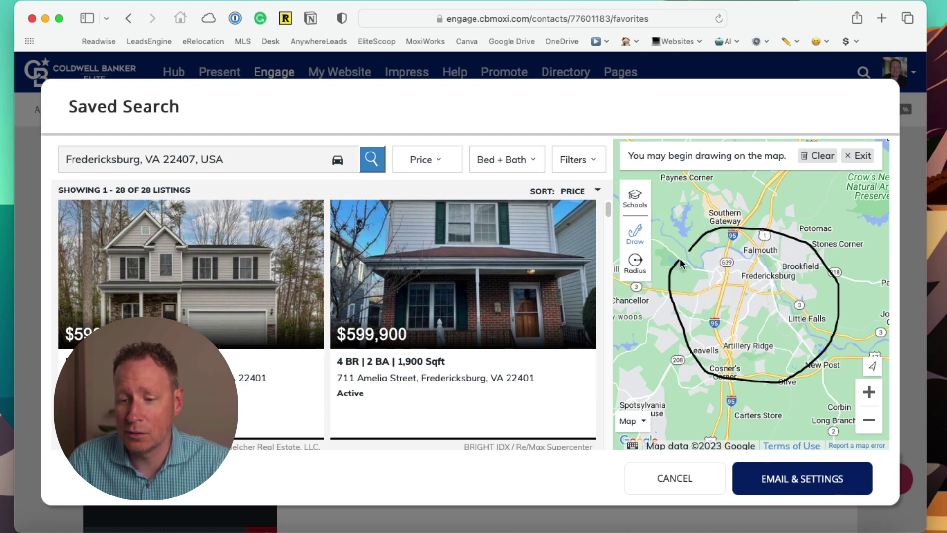
pyautogui.moveTo(695, 248); pyautogui.dragTo(698, 246)
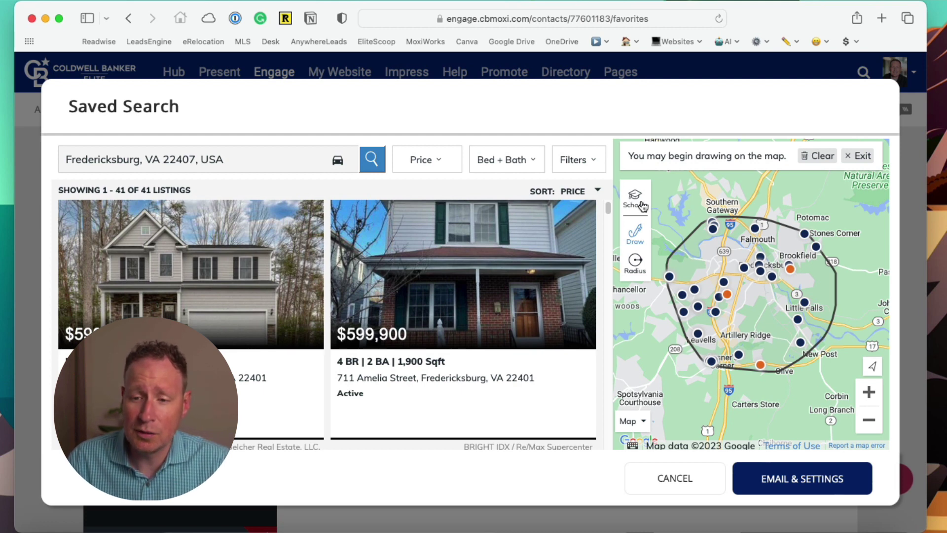
# - Show public schools and restrict the area to Courthouse Road Elementary's school boundary
pyautogui.click(638, 203)
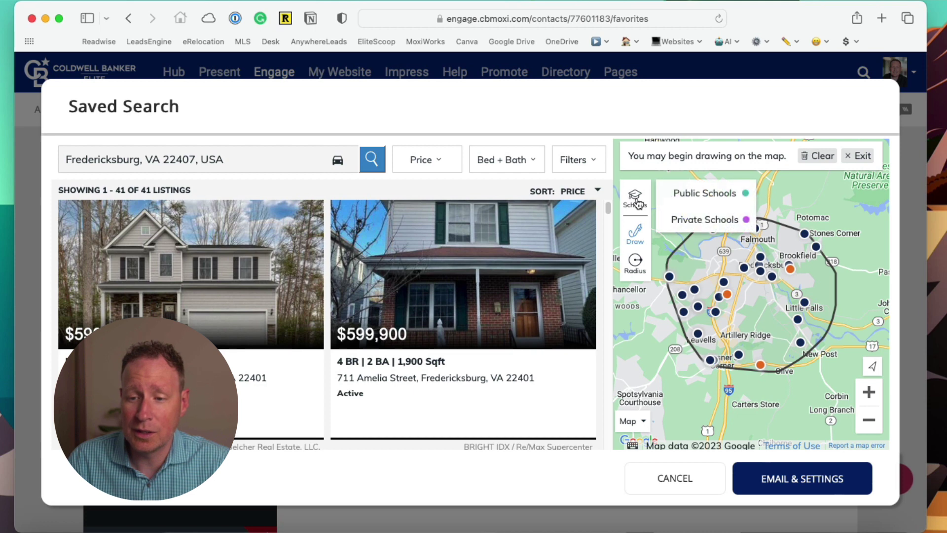
pyautogui.click(708, 197)
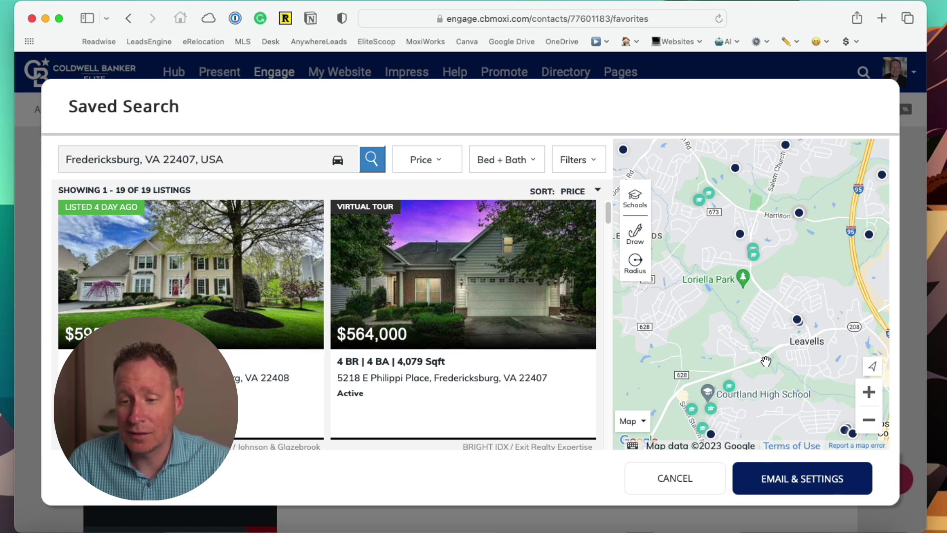
pyautogui.click(729, 391)
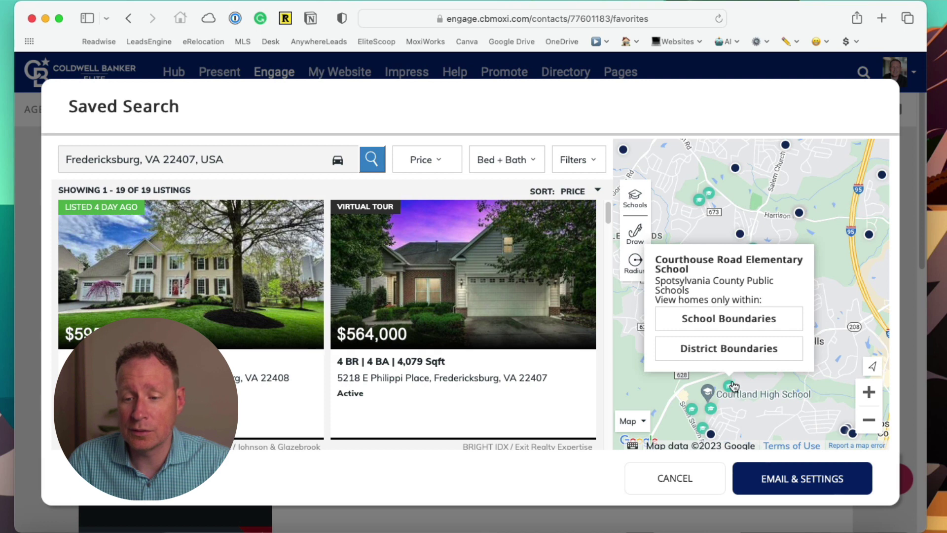
pyautogui.click(726, 321)
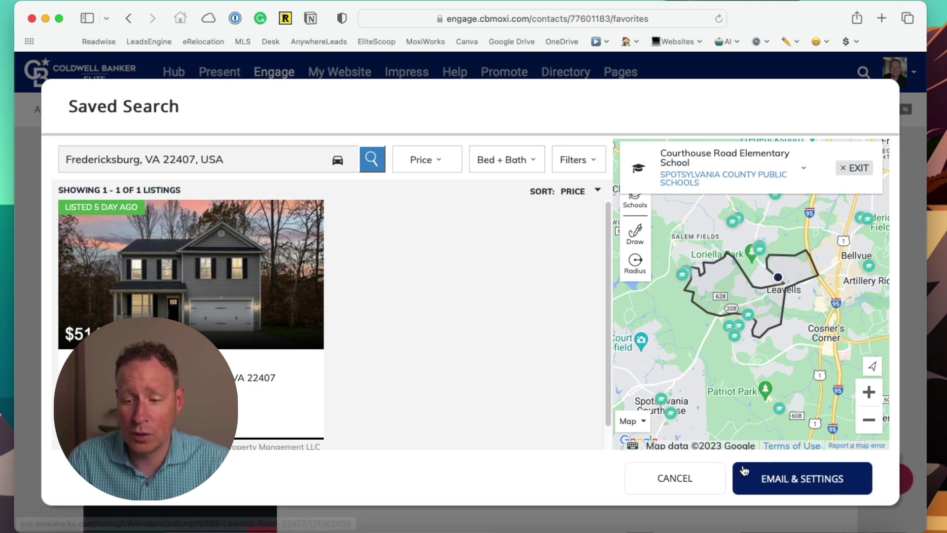
# - In Email & Settings, rename the saved search to 'Courthouse Elementary Homes for Sale'
pyautogui.click(786, 482)
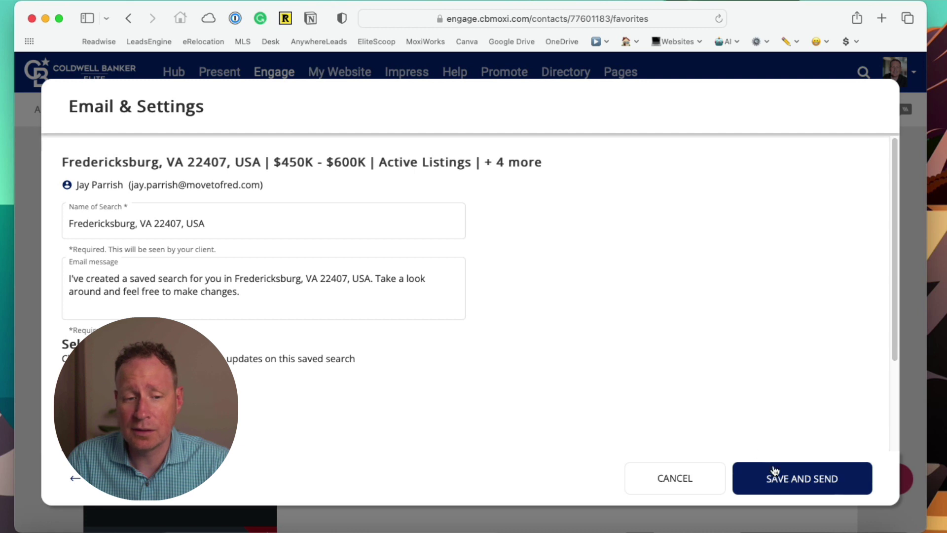
pyautogui.click(74, 220)
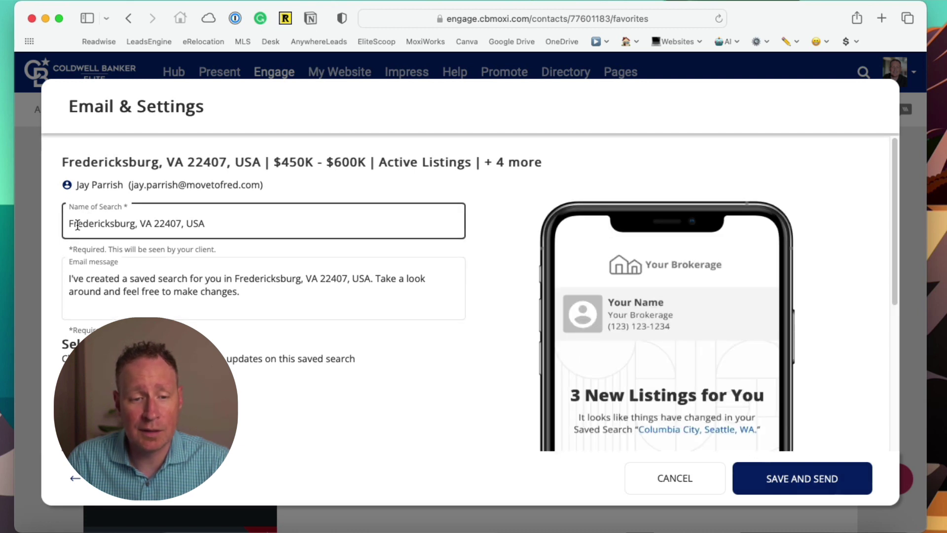
pyautogui.moveTo(68, 222); pyautogui.dragTo(227, 224)
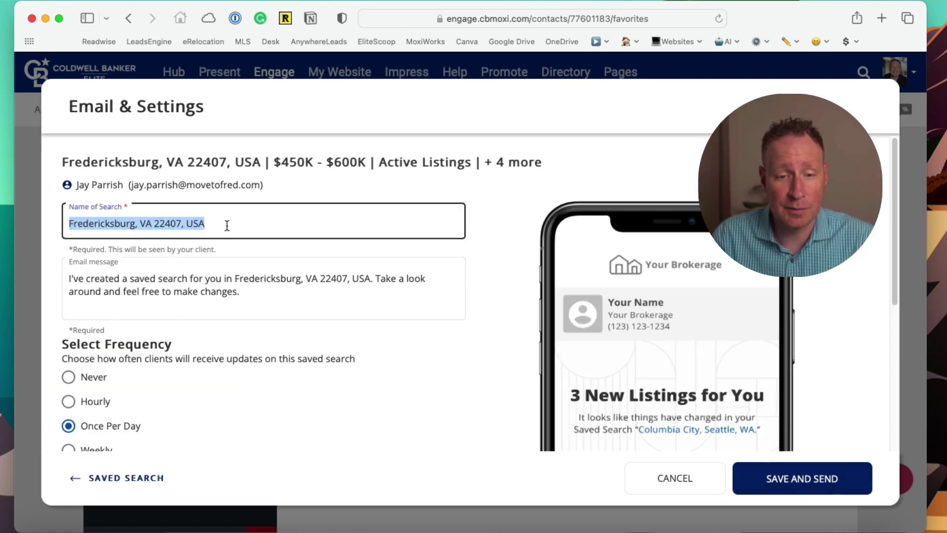
pyautogui.write('Cou')
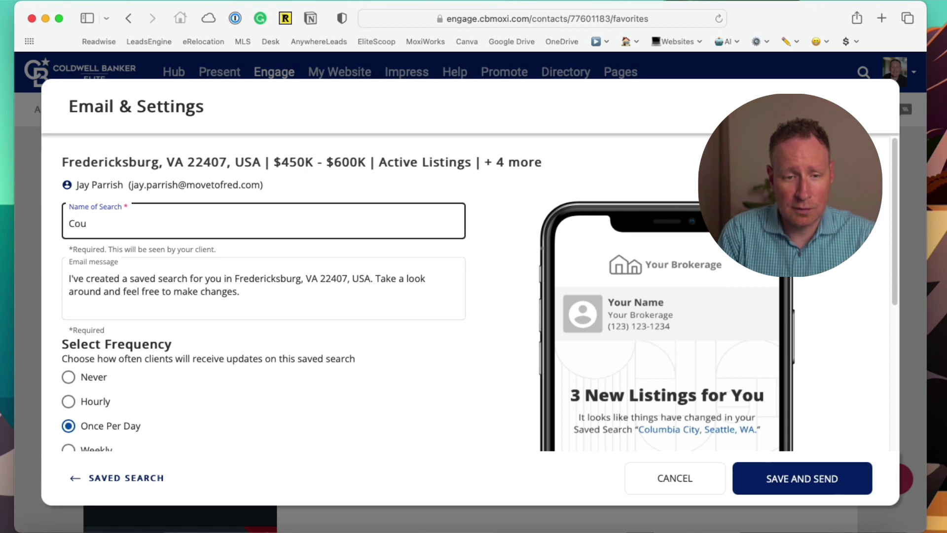
pyautogui.write('rthouse Elementr')
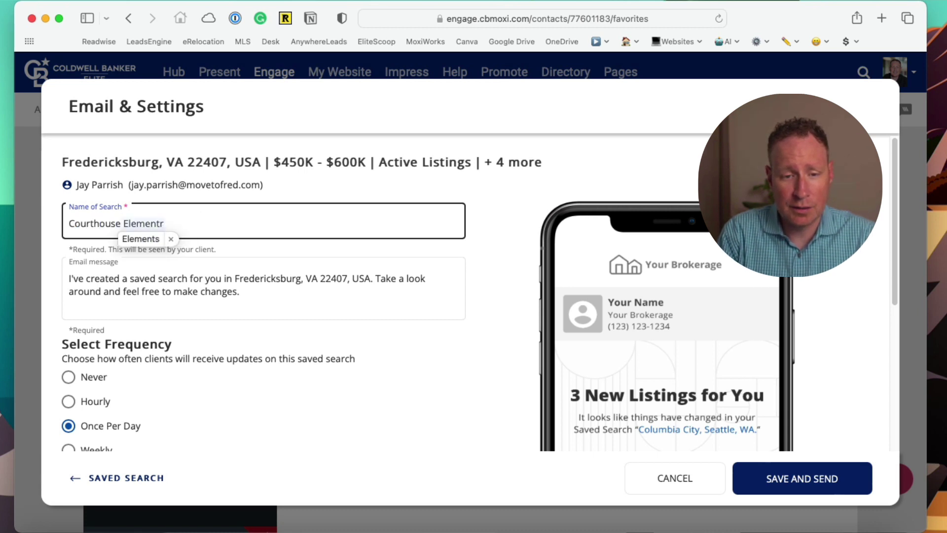
pyautogui.press('BackSpace')
pyautogui.write('ary')
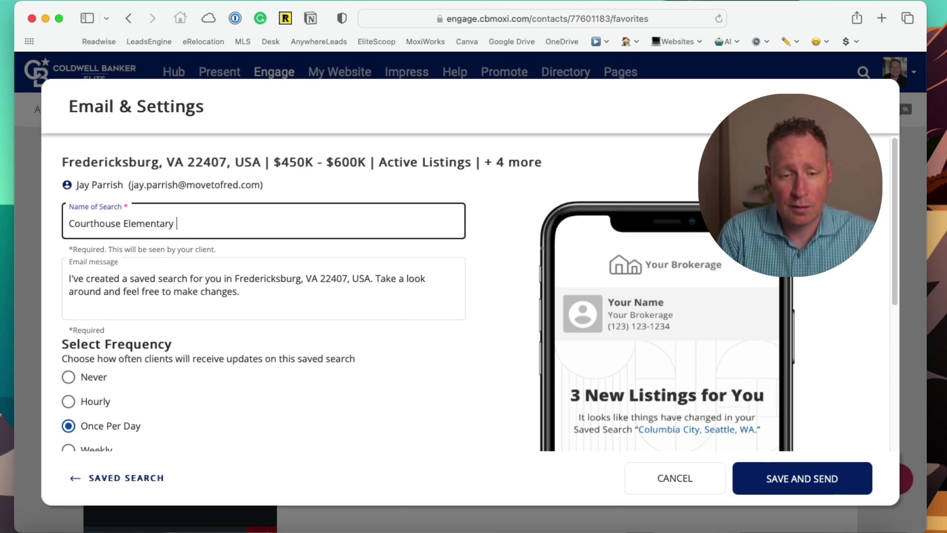
pyautogui.write(' HOmes')
pyautogui.press('BackSpace')
pyautogui.press('BackSpace')
pyautogui.press('BackSpace')
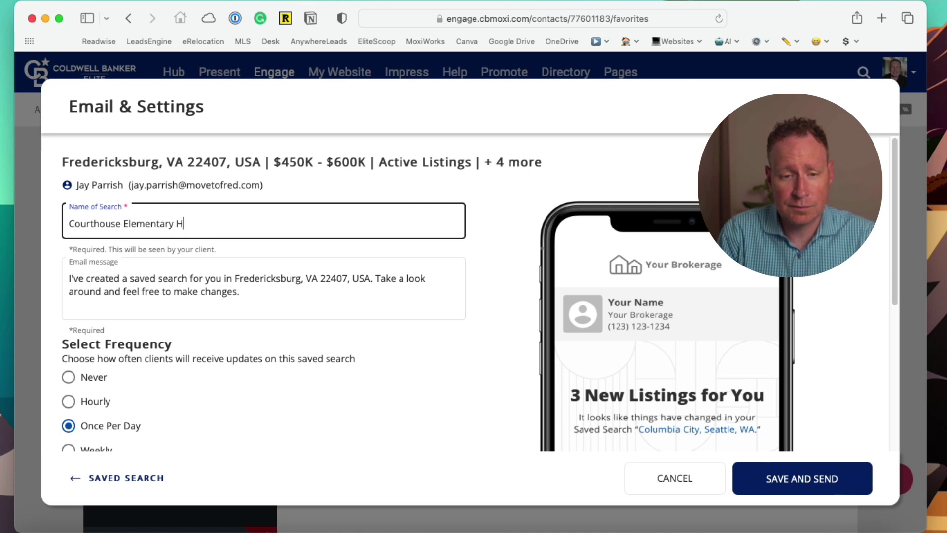
pyautogui.write('omes for Sale')
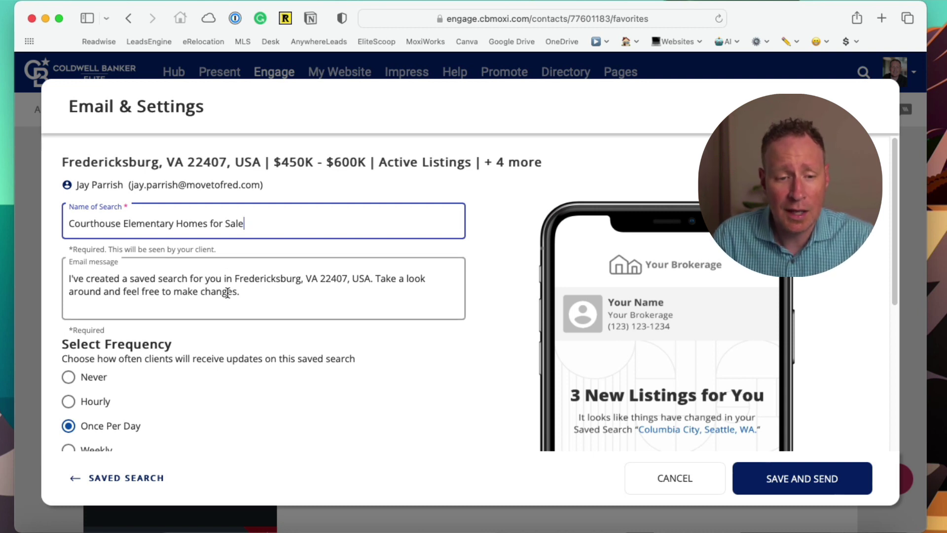
pyautogui.scroll(-2, 227, 293)
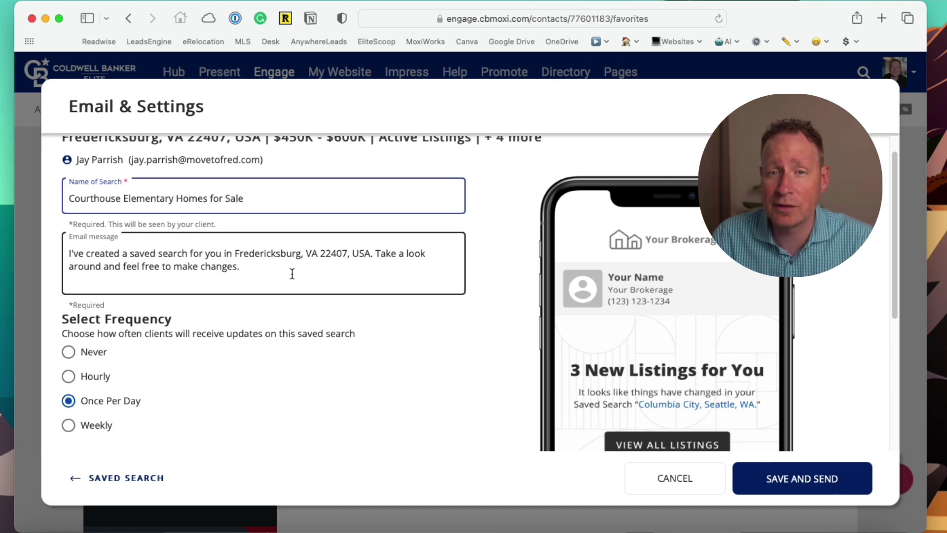
# - Keep Once Per Day updates, tick the first buyer Area of Interest, then save and send
pyautogui.scroll(-3, 292, 274)
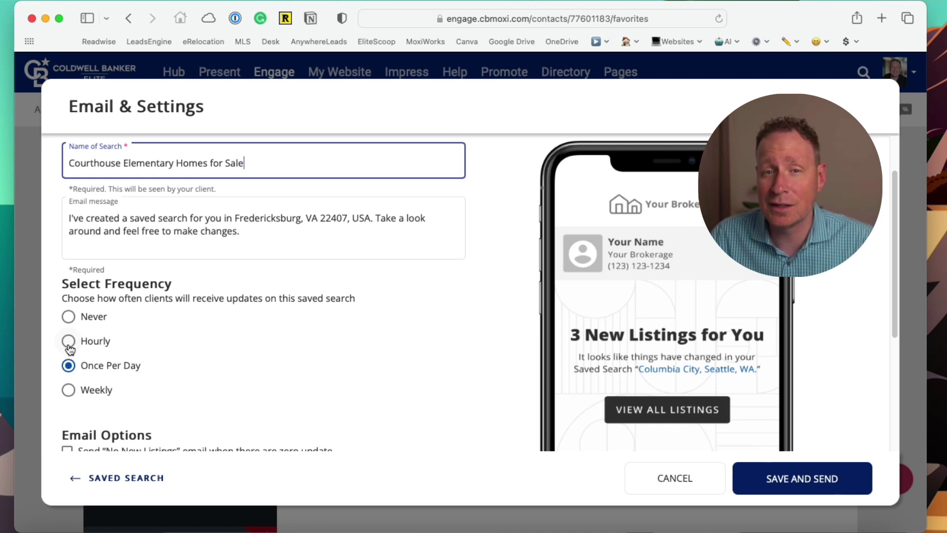
pyautogui.scroll(-2, 70, 349)
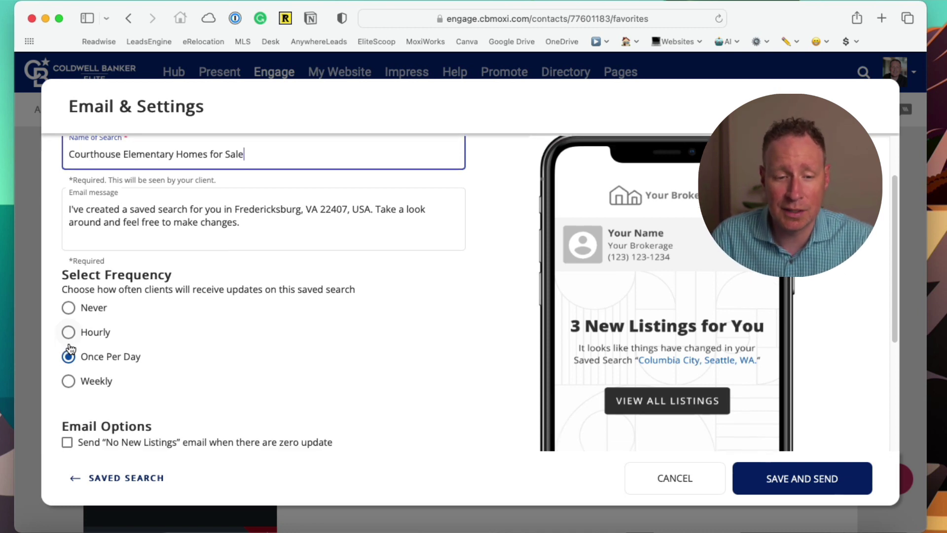
pyautogui.scroll(-3, 69, 348)
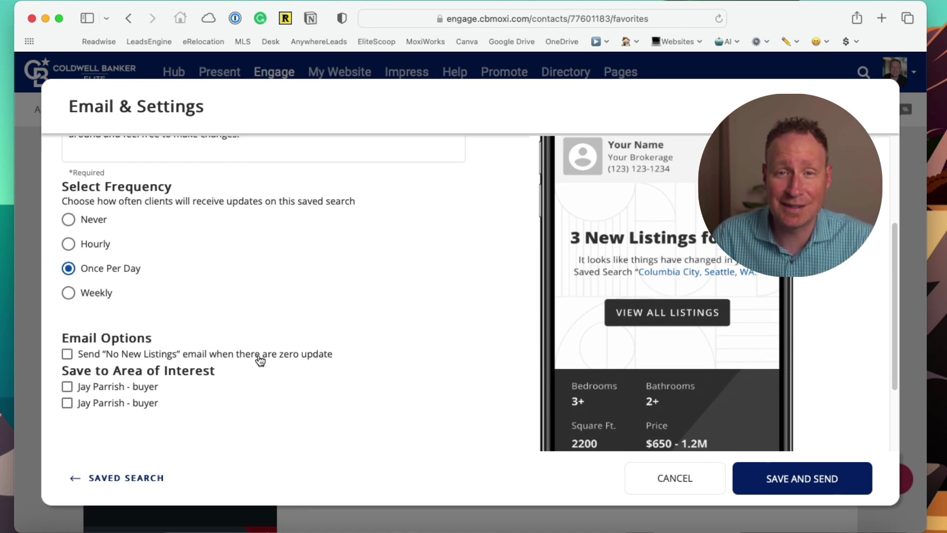
pyautogui.scroll(-1, 193, 355)
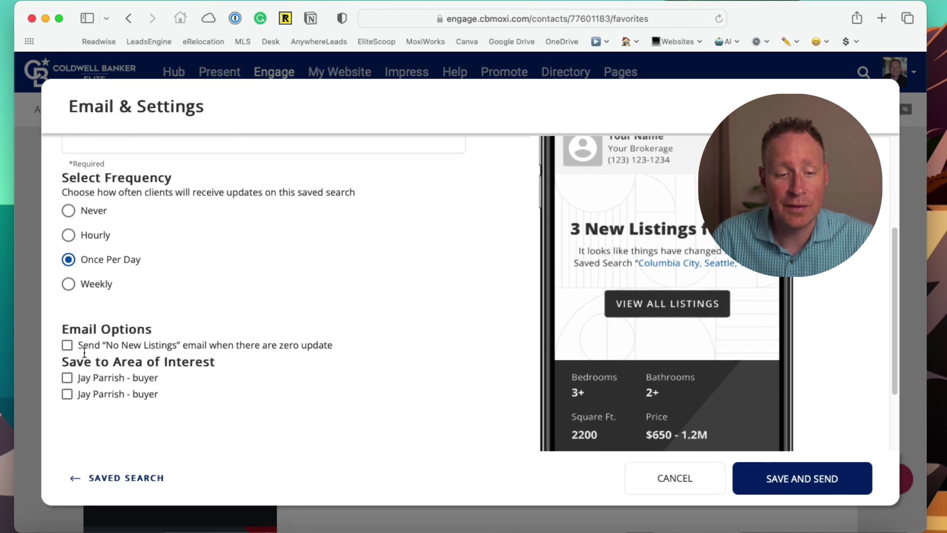
pyautogui.scroll(-4, 82, 356)
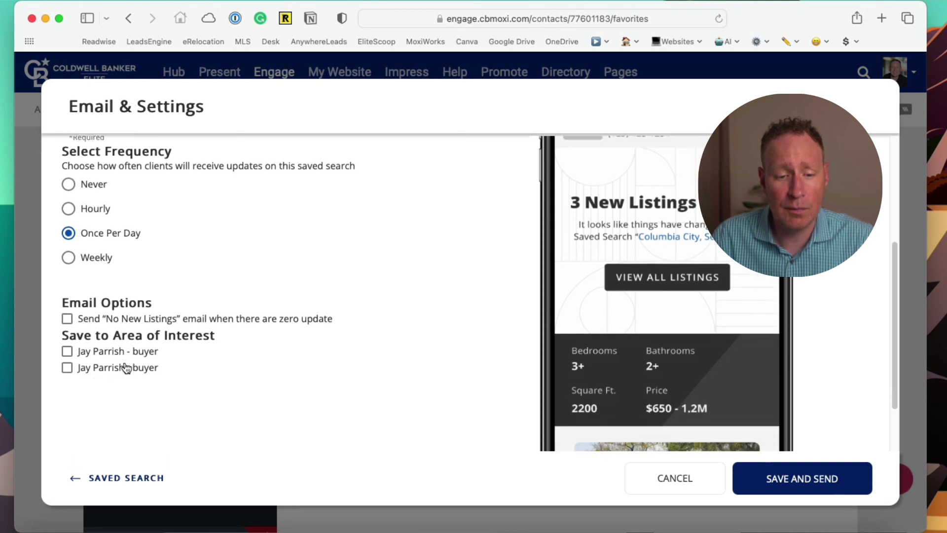
pyautogui.scroll(-1, 127, 367)
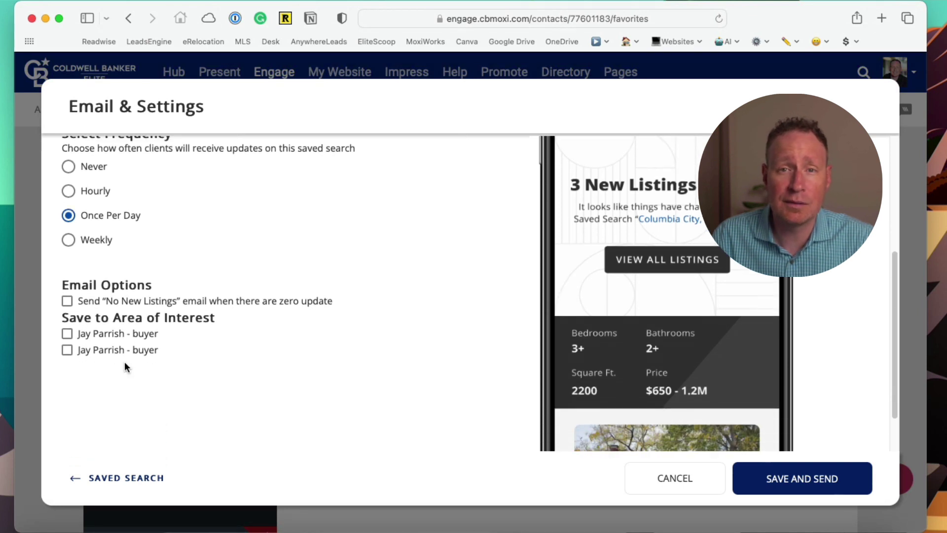
pyautogui.click(68, 334)
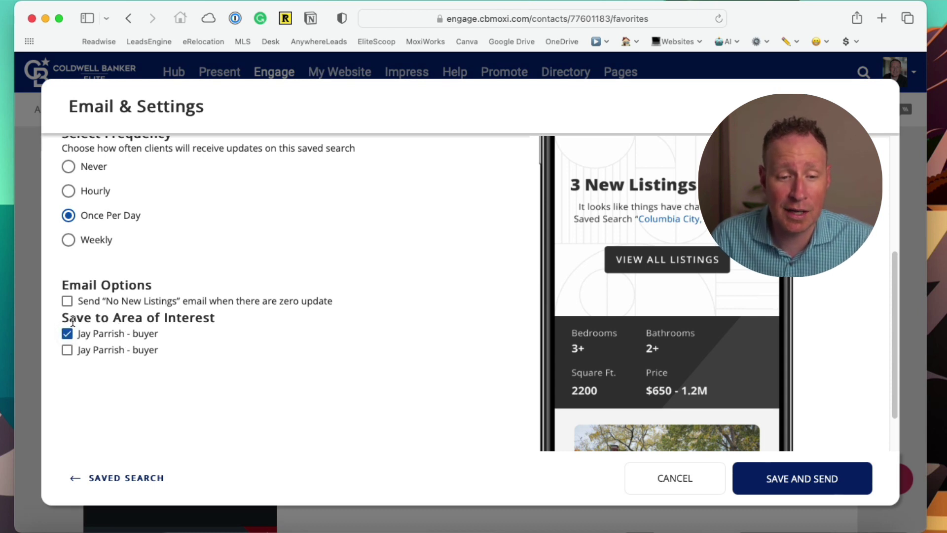
pyautogui.scroll(-1, 345, 370)
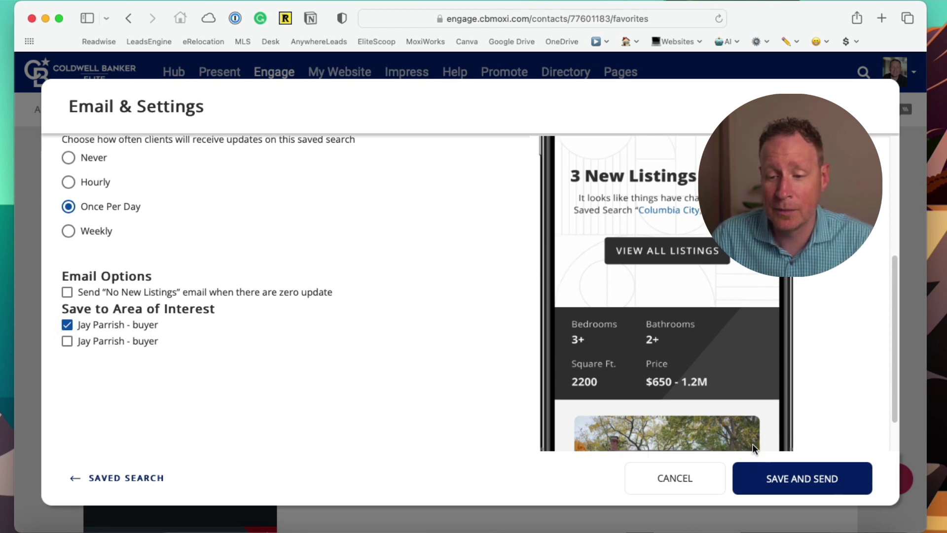
pyautogui.click(809, 486)
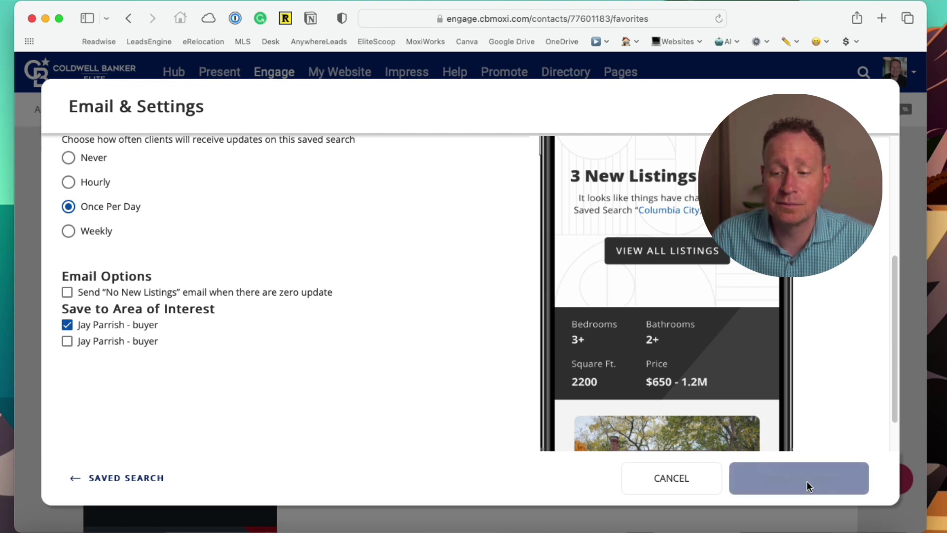